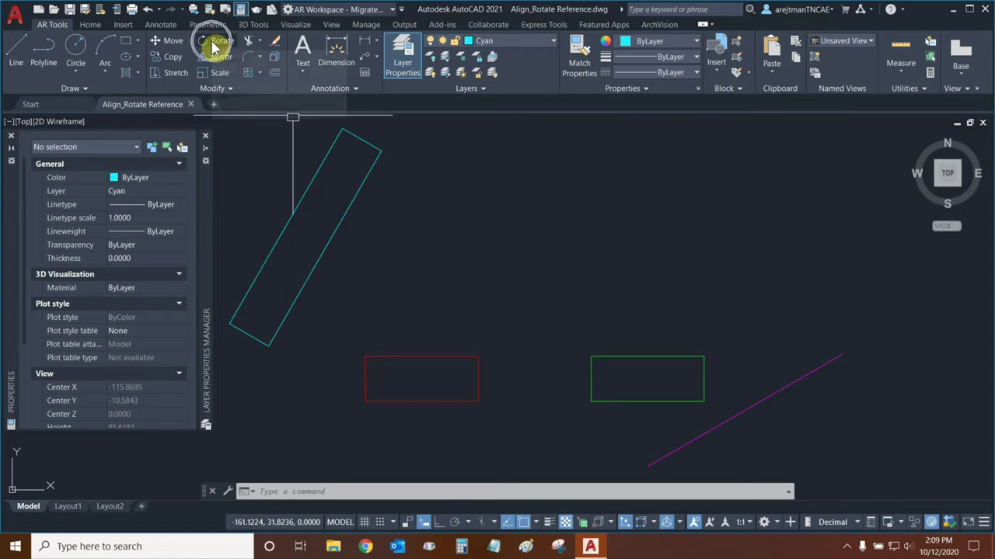
Step: Begin rotating the green rectangle about its centre
click(215, 46)
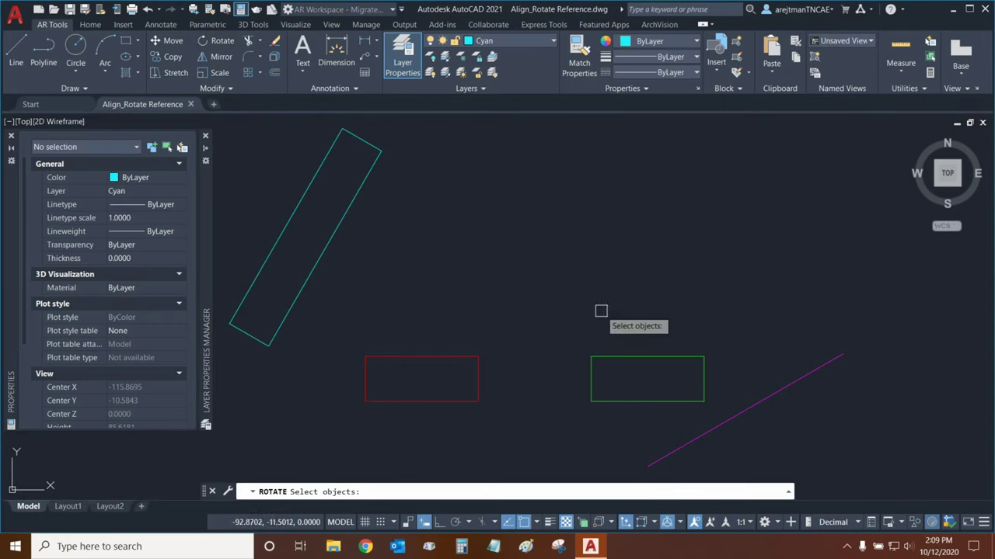
click(661, 357)
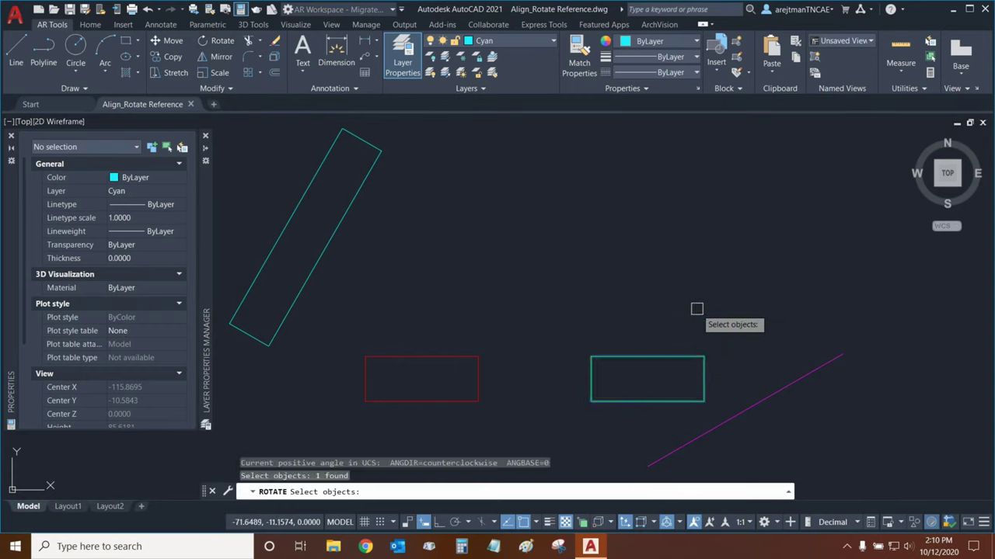
key(Return)
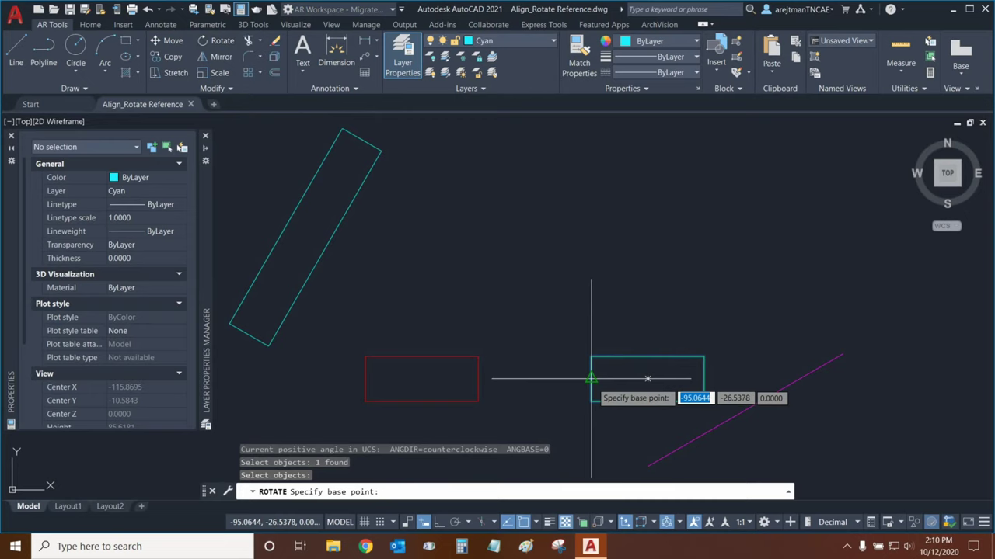
click(648, 378)
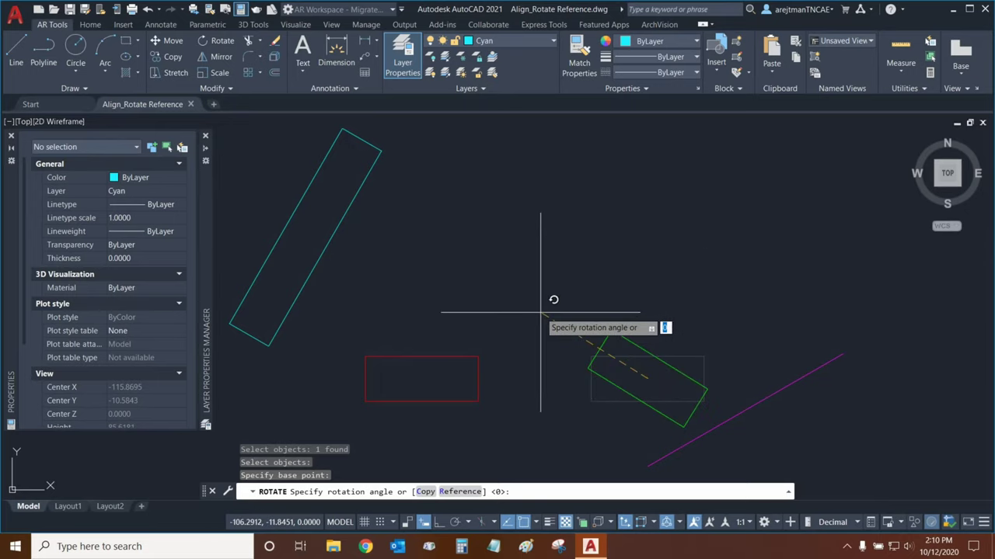
Step: Cancel the rotation and enable the Extension object snap
key(Escape)
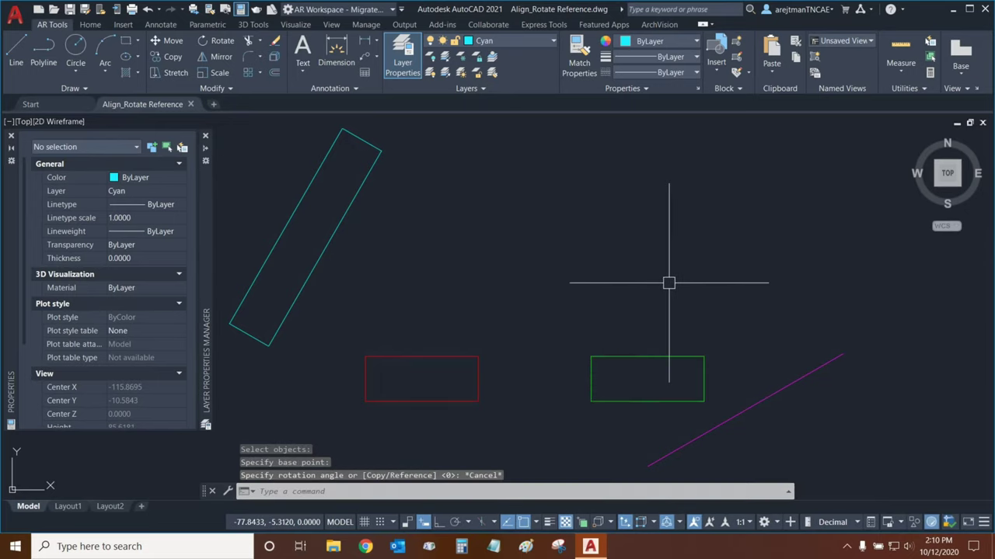
click(533, 522)
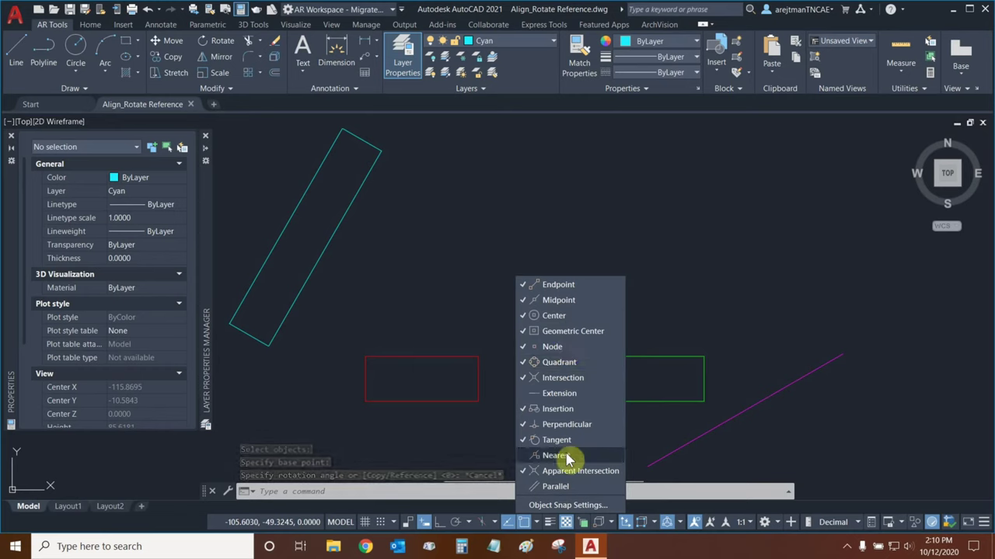
click(583, 401)
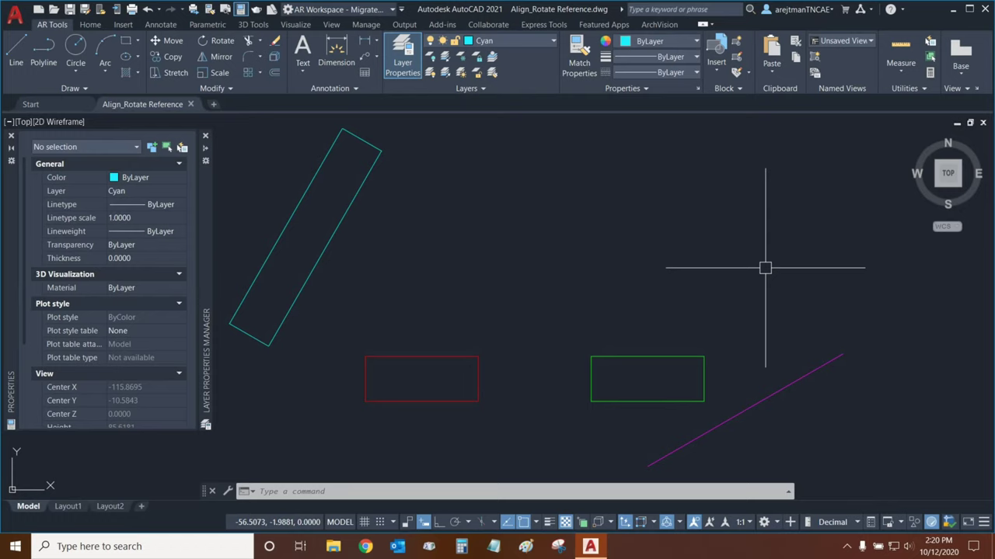
Step: Move the green rectangle's lower-left corner onto the magenta line's lower endpoint, then reselect it
mouse_move(733, 329)
middle_down()
mouse_move(557, 227)
mouse_move(577, 218)
middle_up()
scroll(583, 228, up, 2)
scroll(583, 228, up, 1)
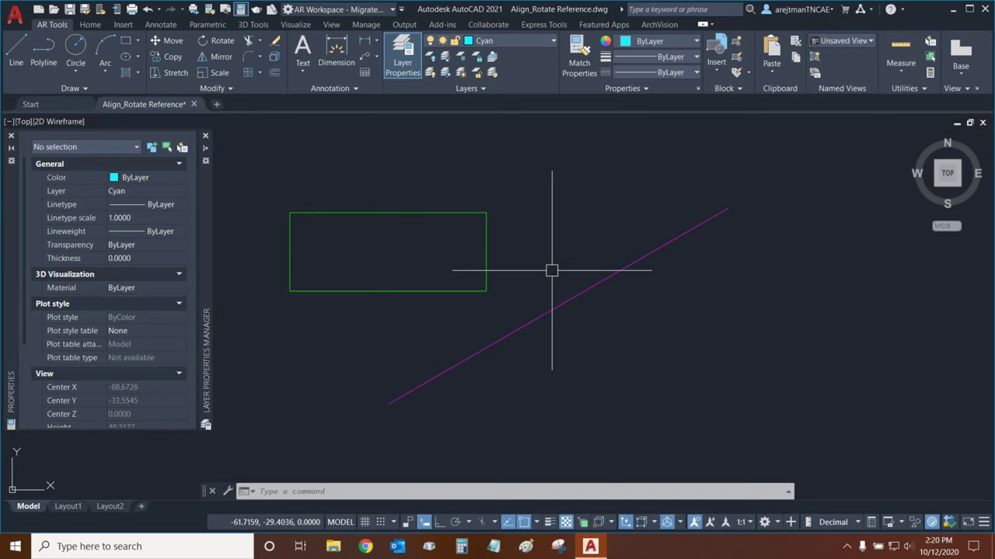
click(388, 213)
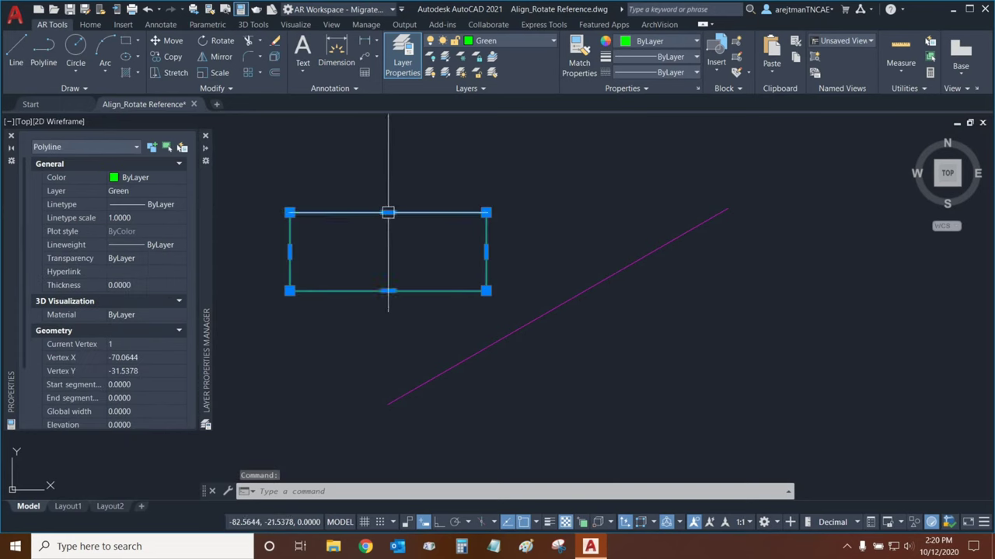
click(169, 45)
click(290, 291)
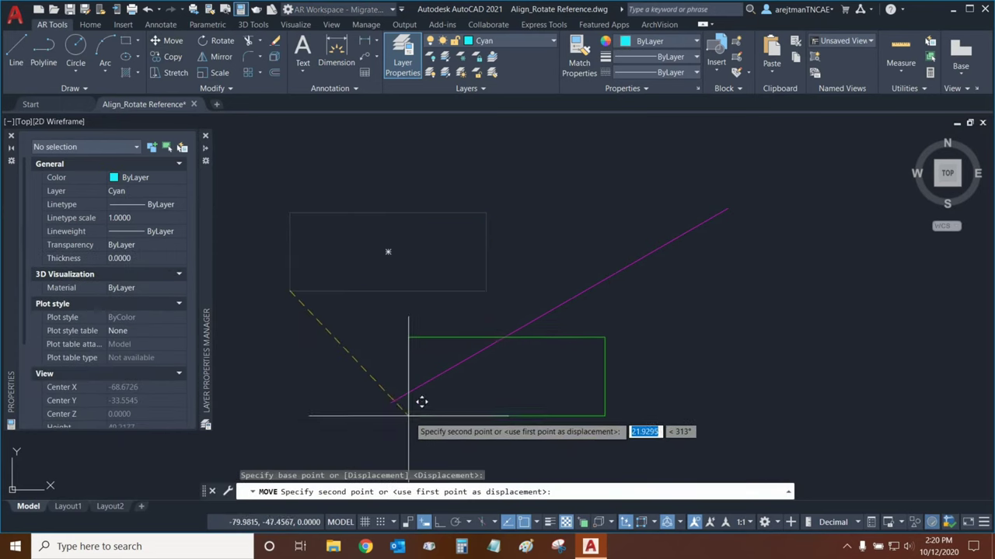
click(389, 404)
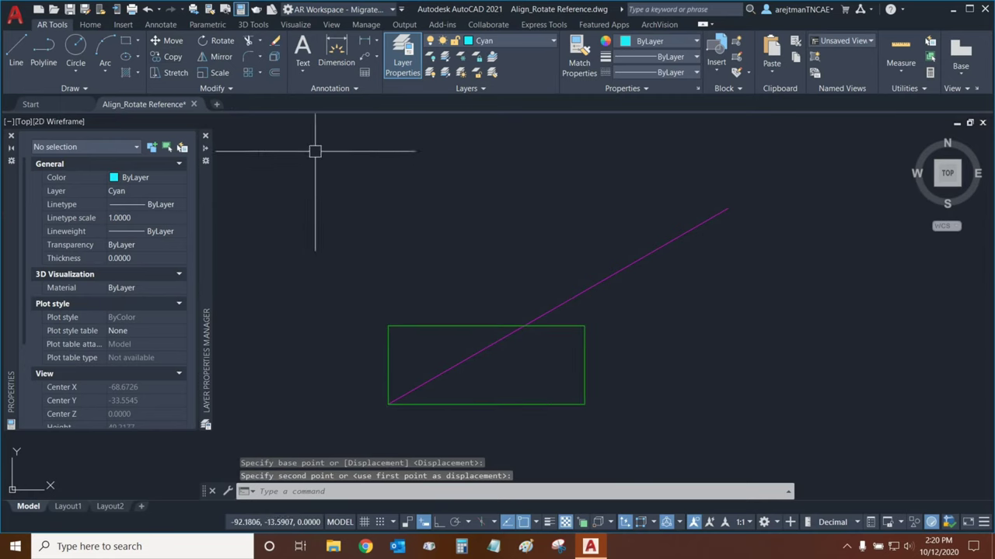
click(453, 326)
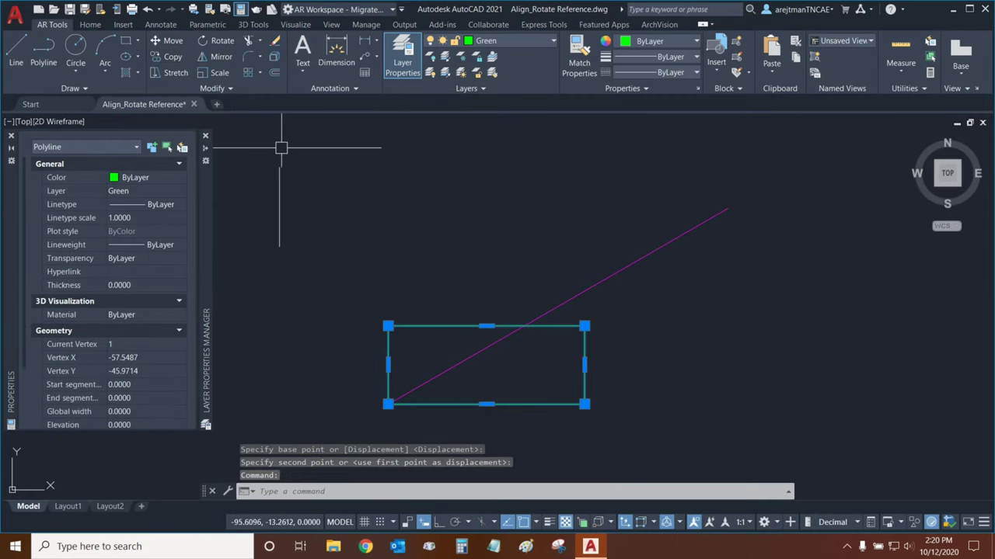
Step: Rotate the green rectangle about its lower-left corner with the Reference option
click(216, 41)
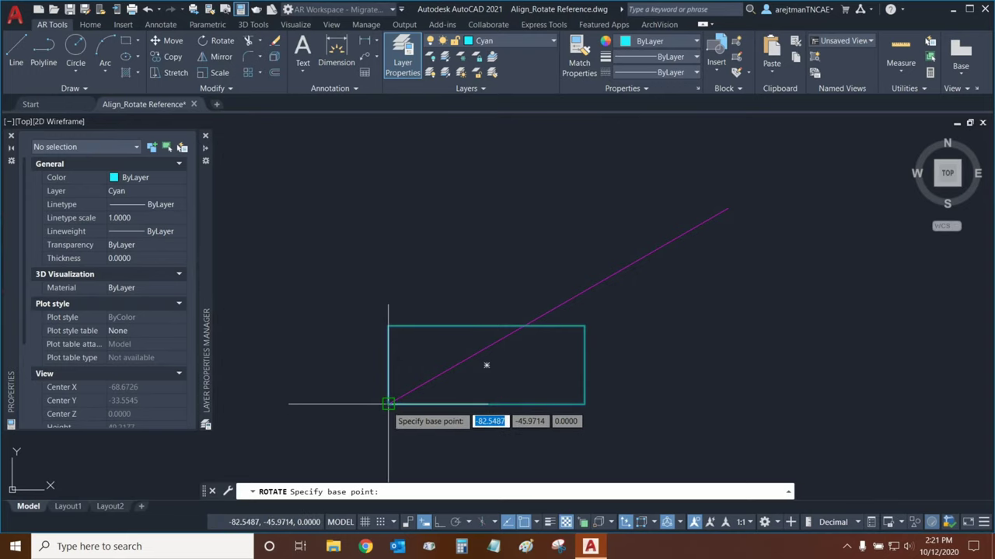
click(388, 404)
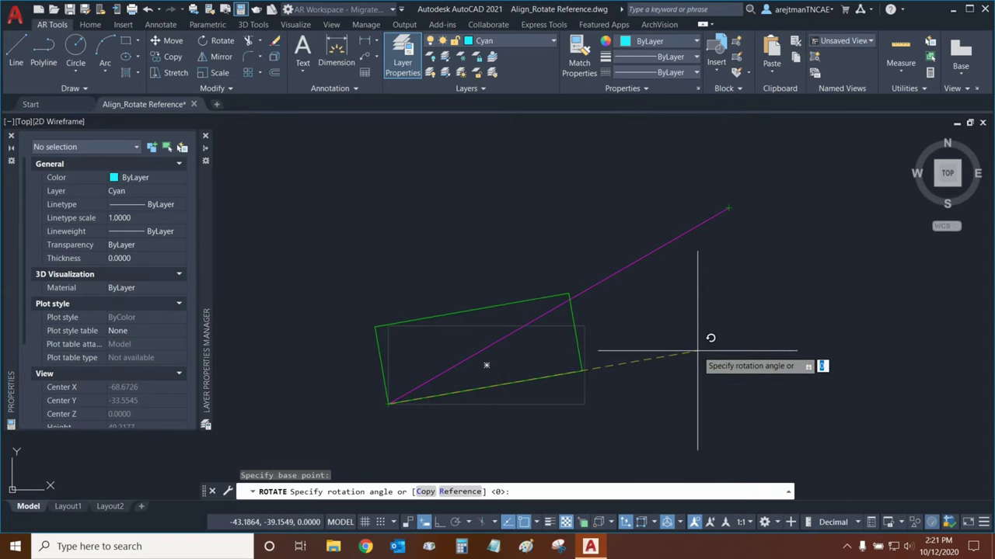
click(461, 492)
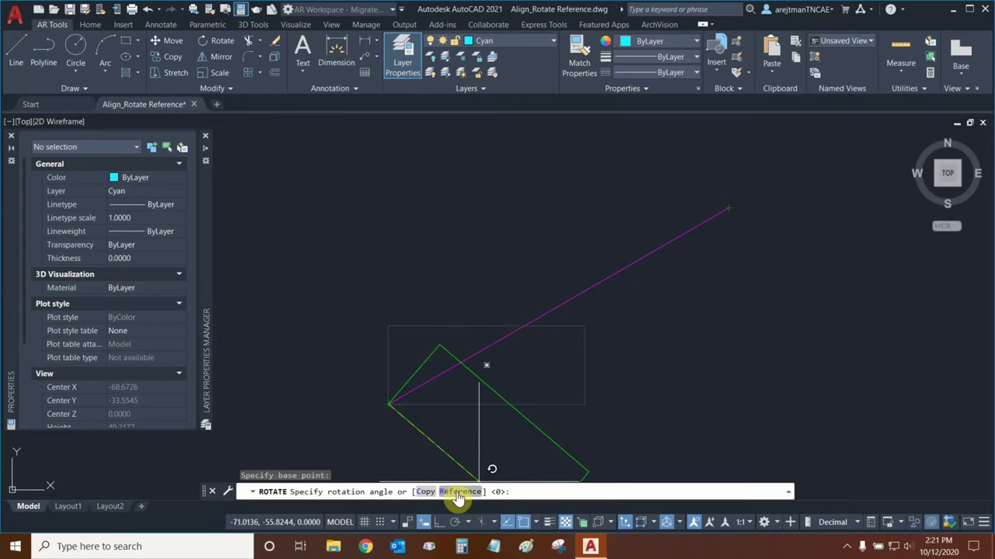
click(458, 498)
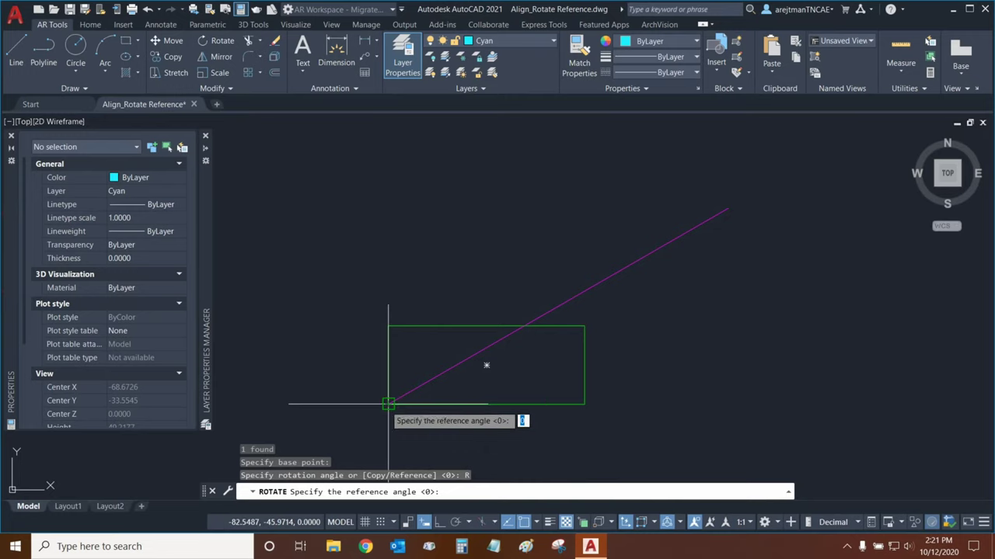
Step: Take the bottom edge as reference angle and the magenta line's far end as new angle
click(388, 404)
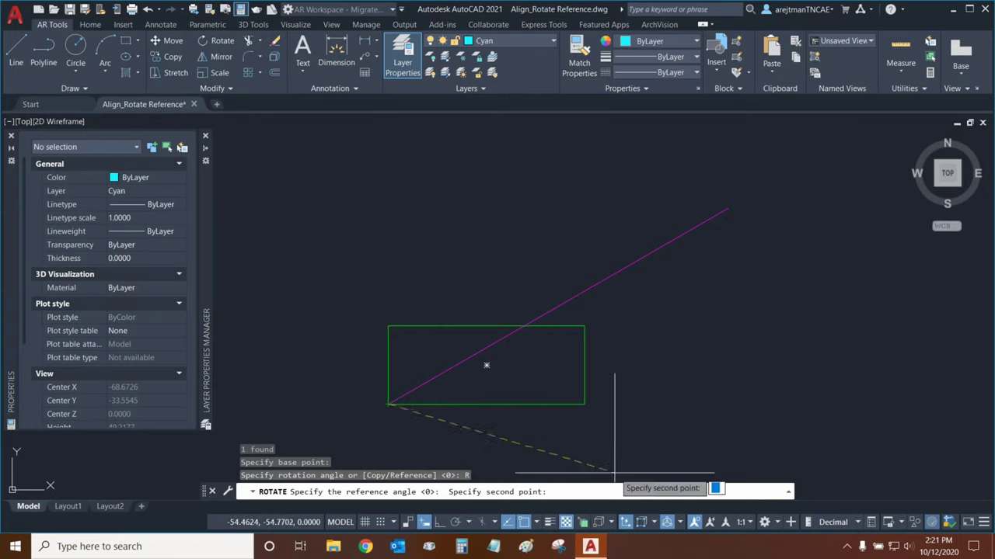
click(585, 404)
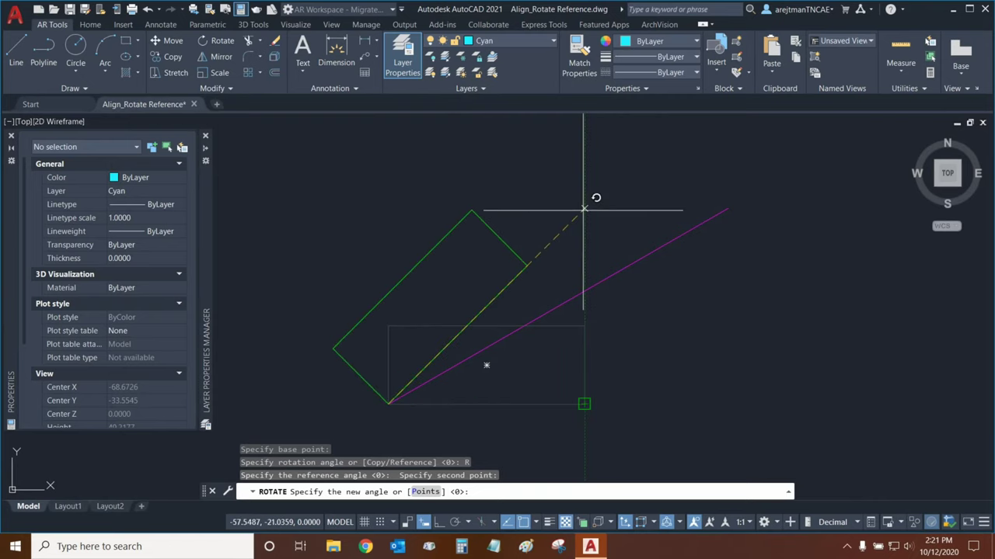
click(727, 208)
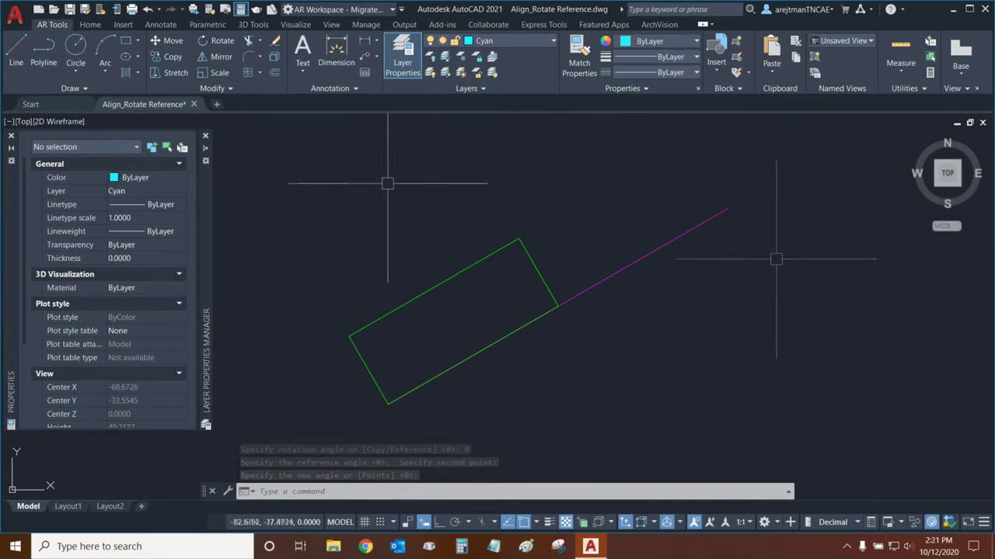
Step: Frame the cyan and red rectangles and start Align from the expanded Modify panel
scroll(777, 260, down, 5)
middle_drag(582, 184, 666, 269)
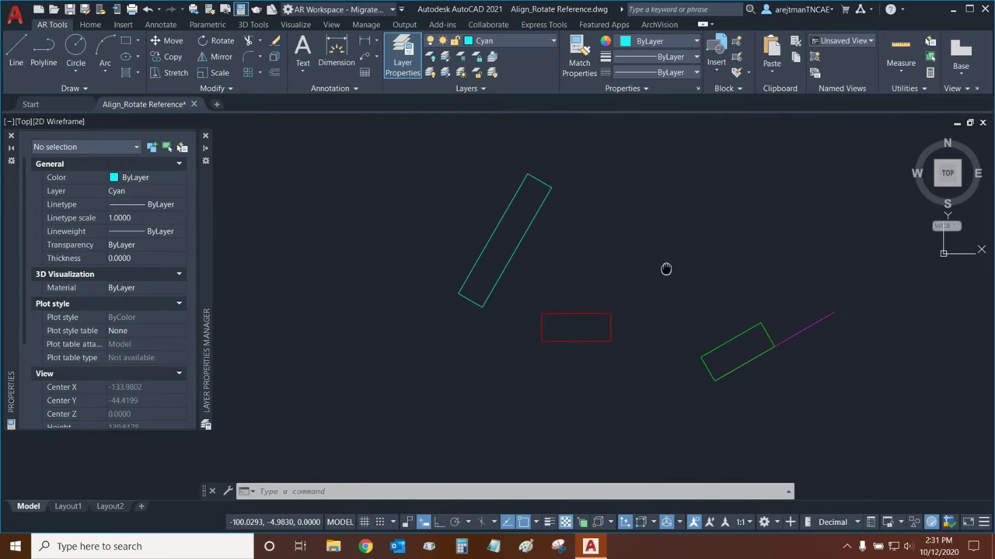
scroll(589, 278, up, 1)
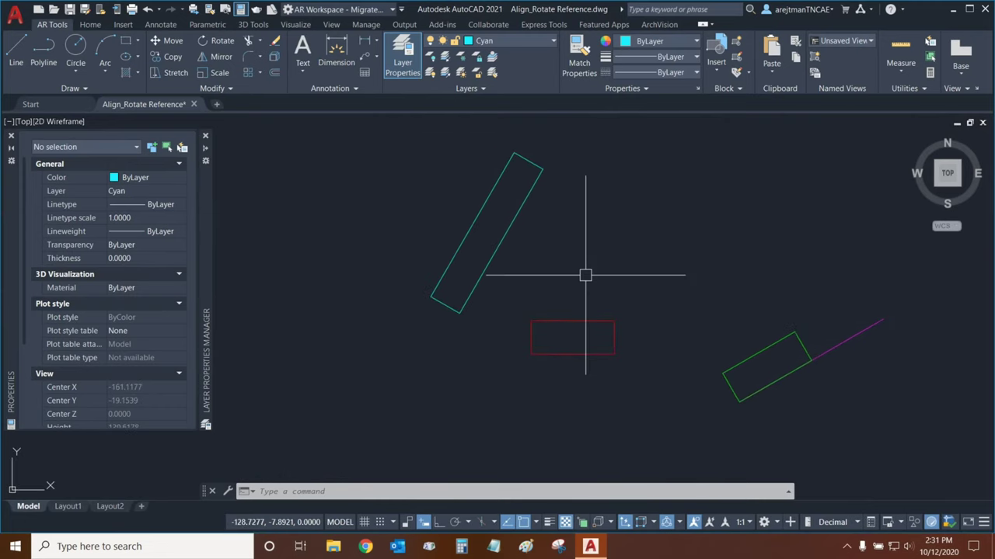
middle_drag(594, 275, 598, 296)
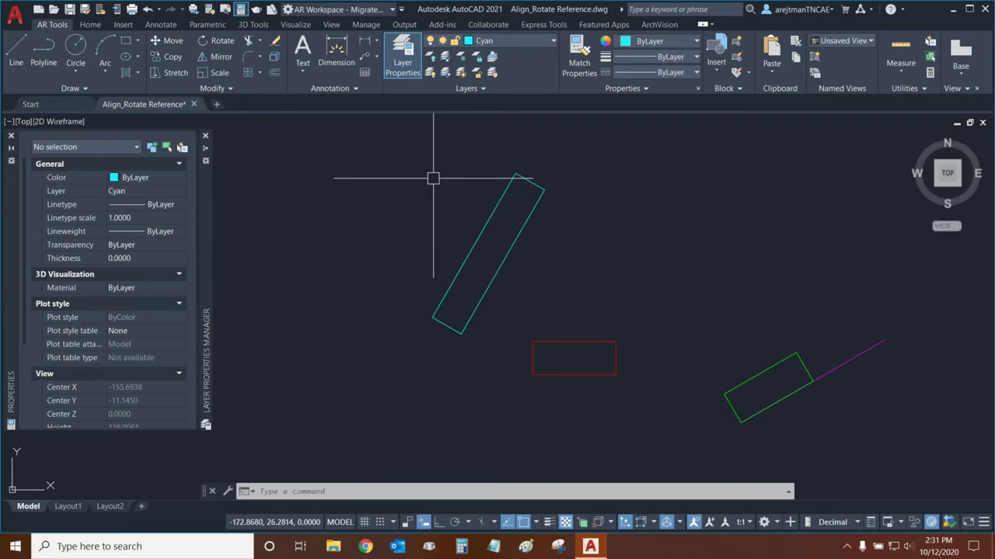
click(219, 91)
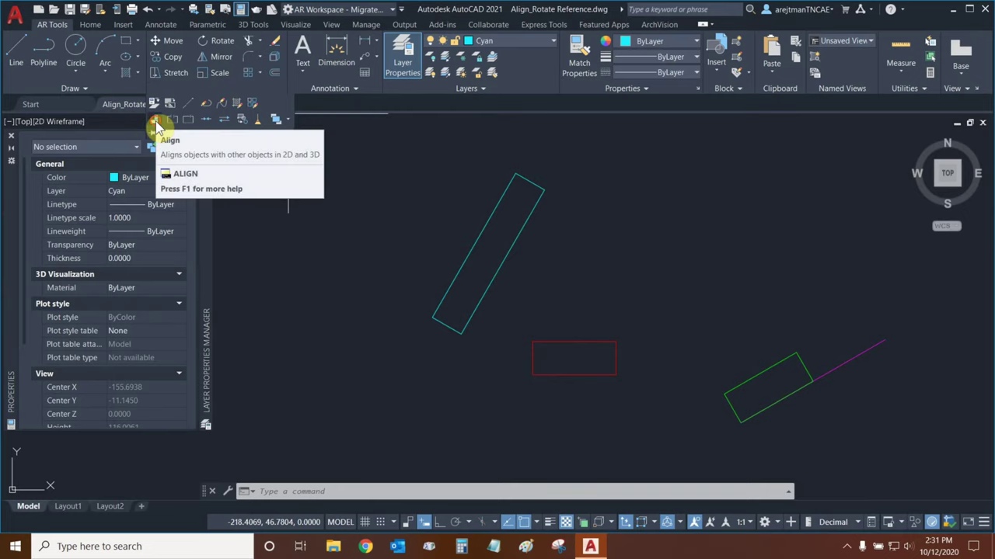
click(156, 125)
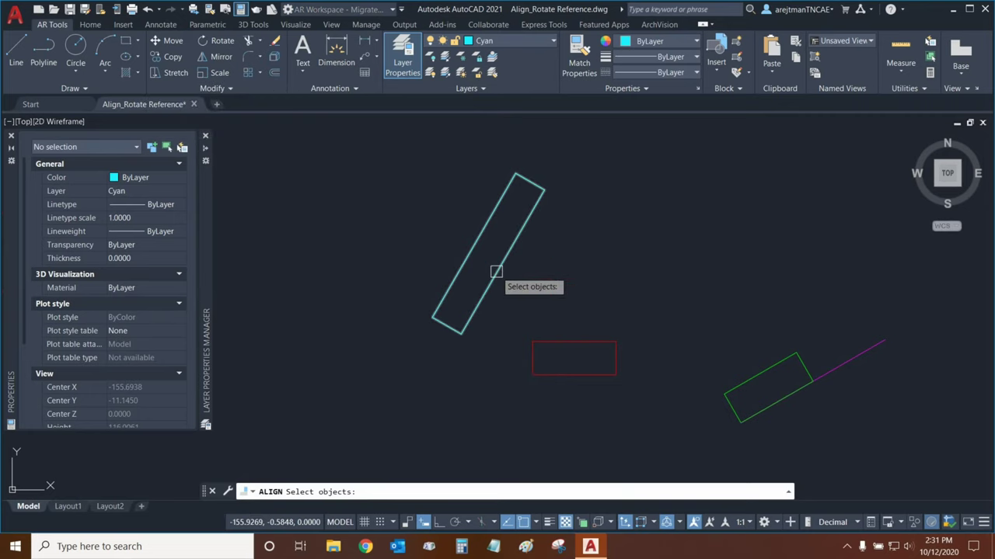
Step: Select the red rectangle; pair its top-right and top-left corners with cyan's upper-right and bottom corners
click(573, 342)
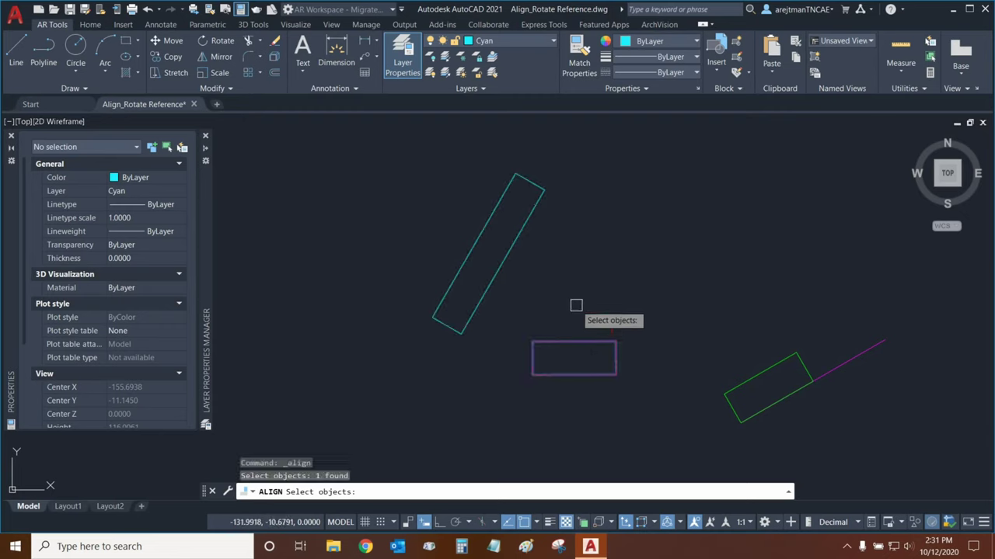
key(Return)
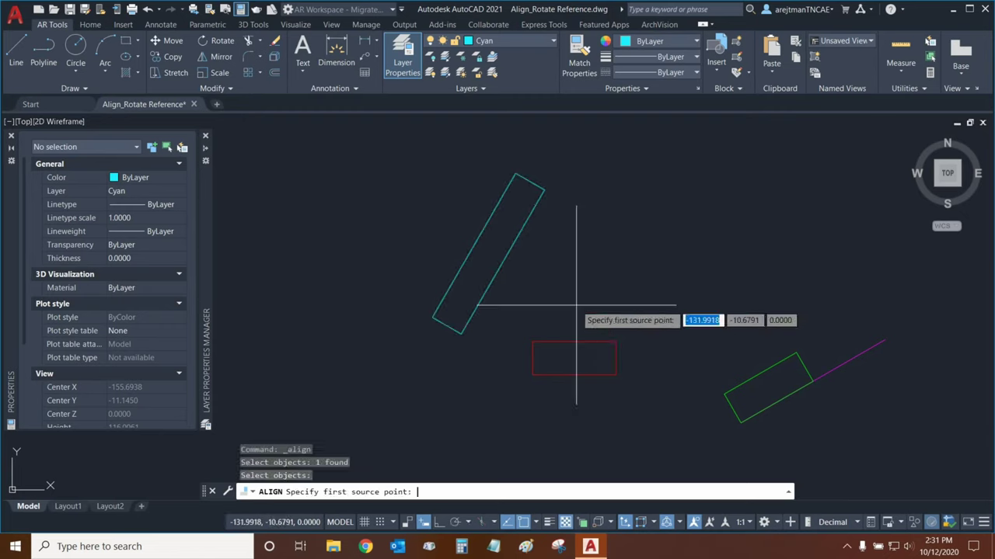
click(615, 342)
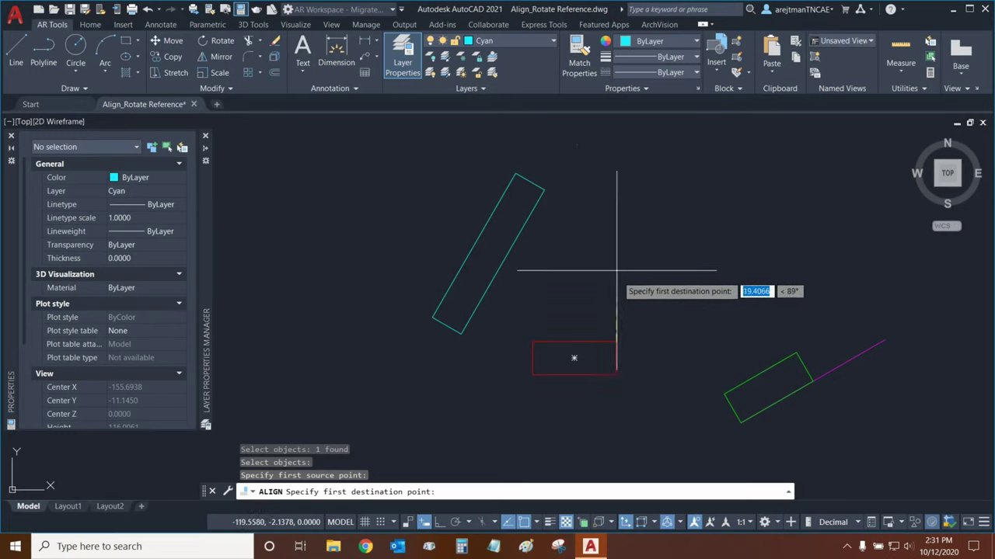
click(544, 190)
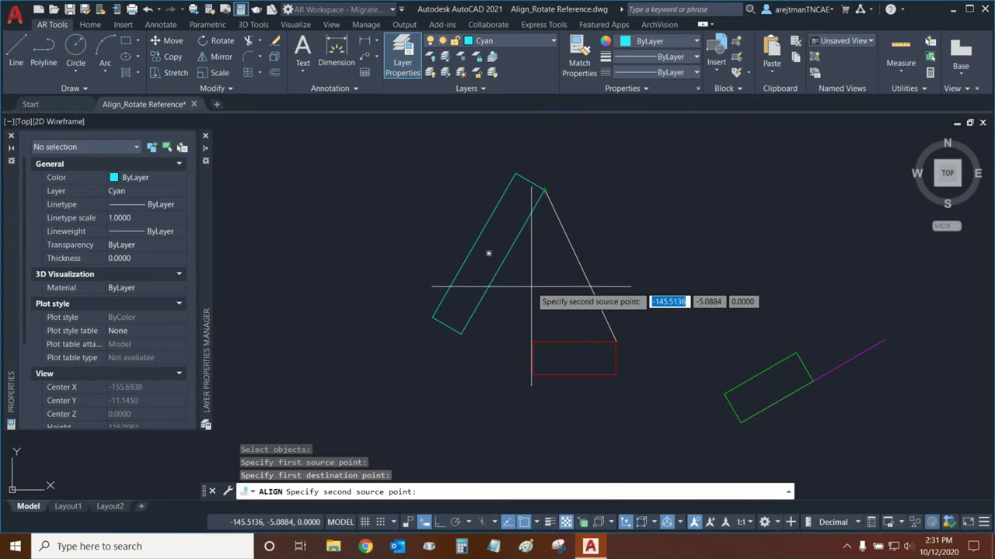
click(532, 342)
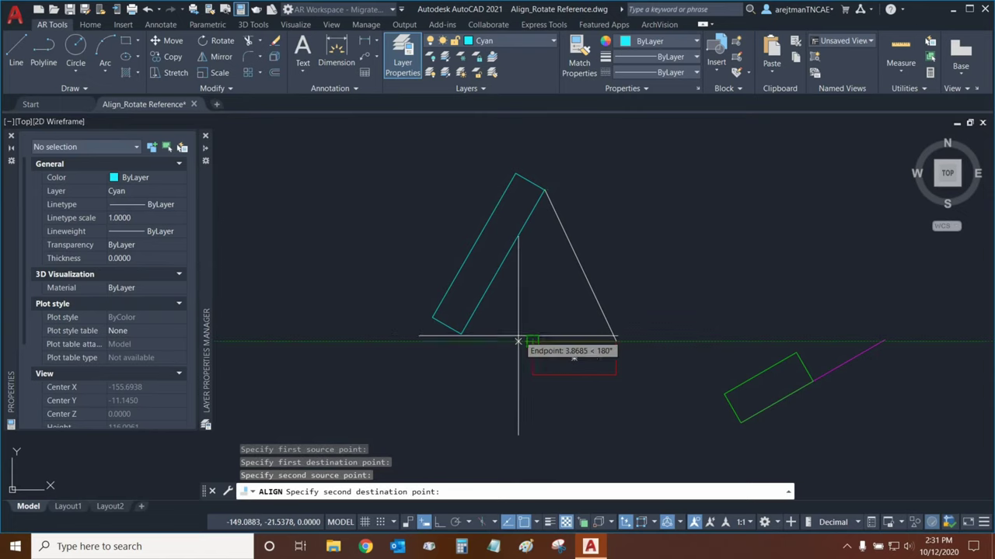
click(462, 334)
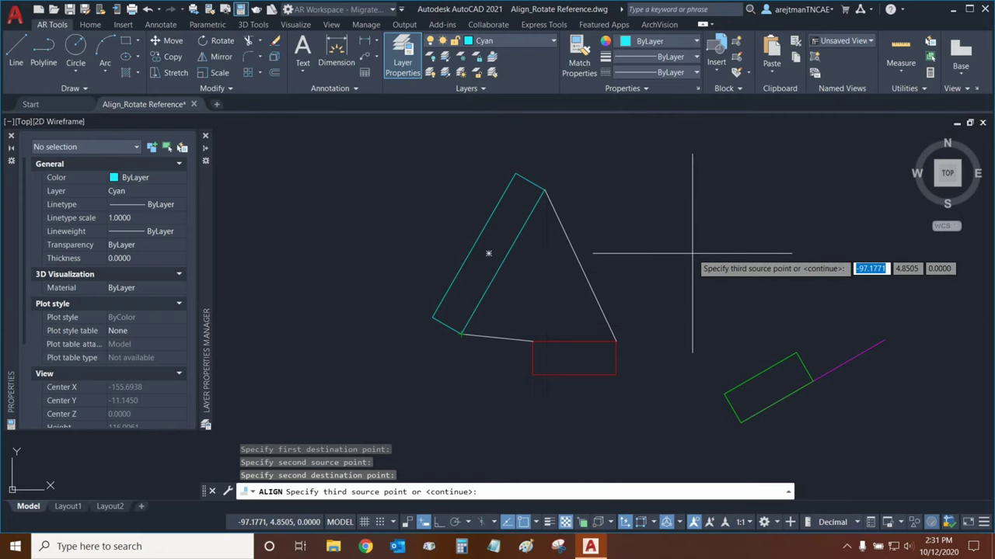
Step: Skip the third point pair and complete the alignment without scaling
key(Return)
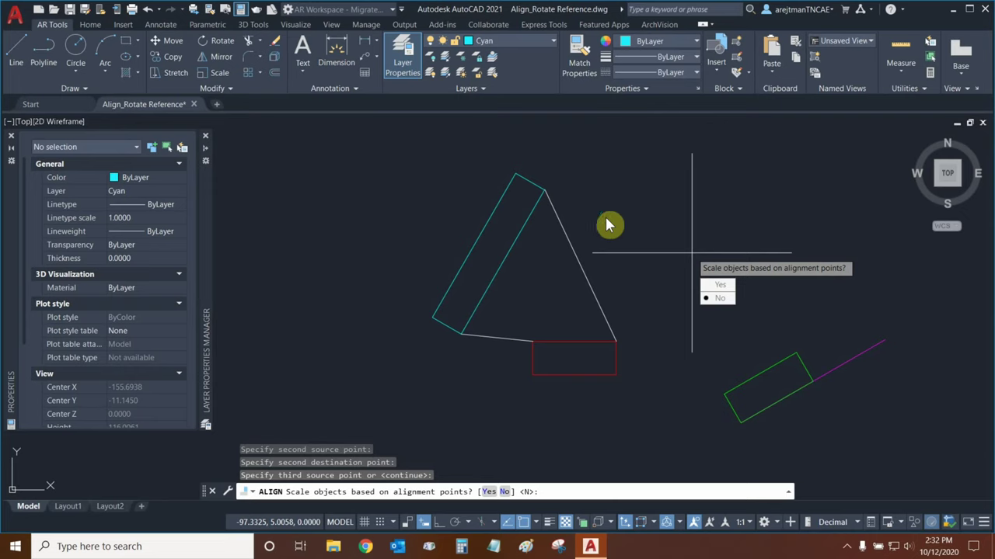
click(722, 301)
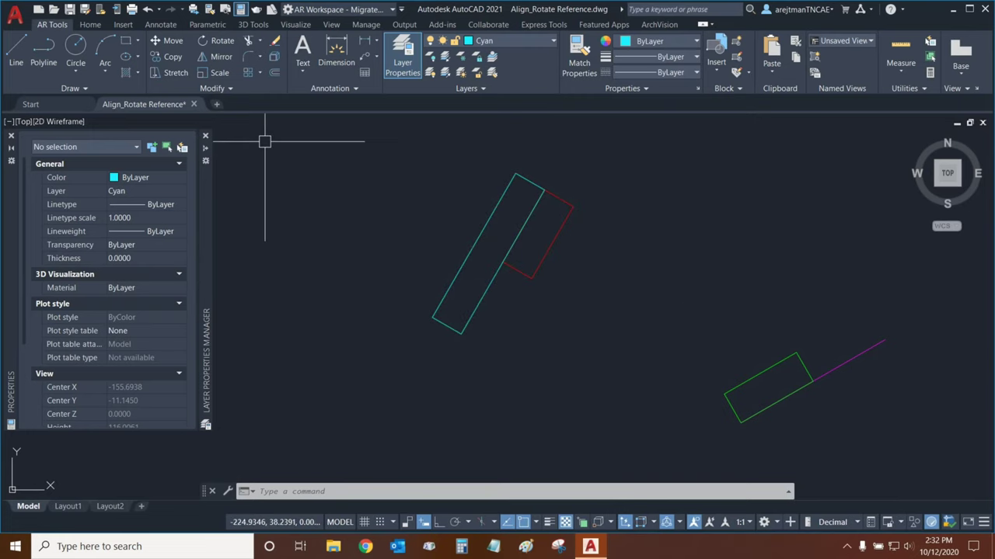
Step: Undo the unscaled alignment and restart Align on the red rectangle
click(147, 9)
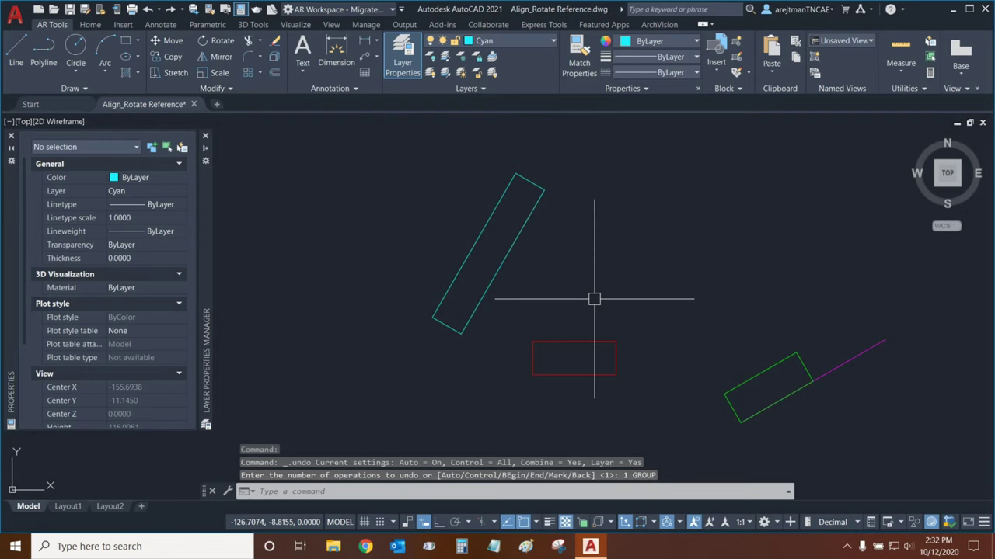
click(233, 89)
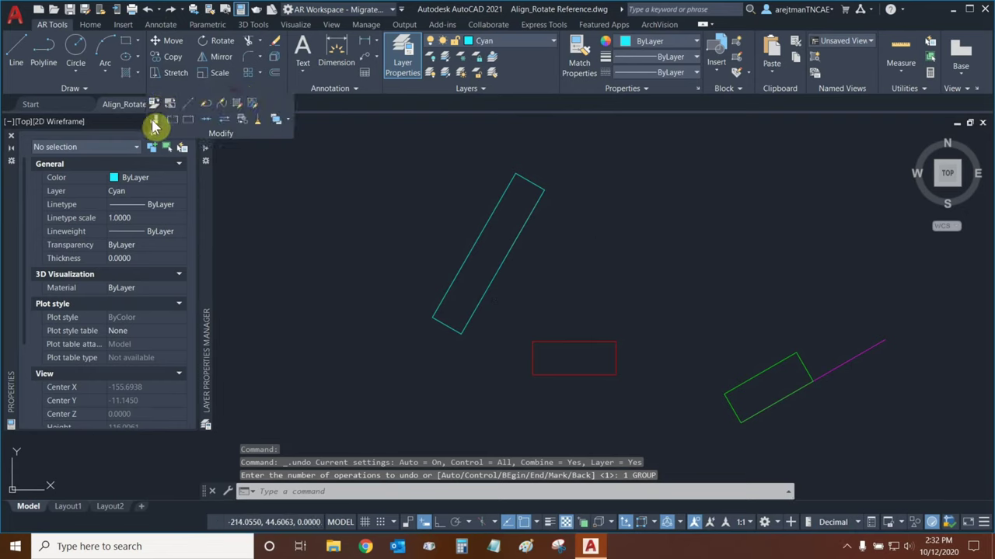
click(155, 125)
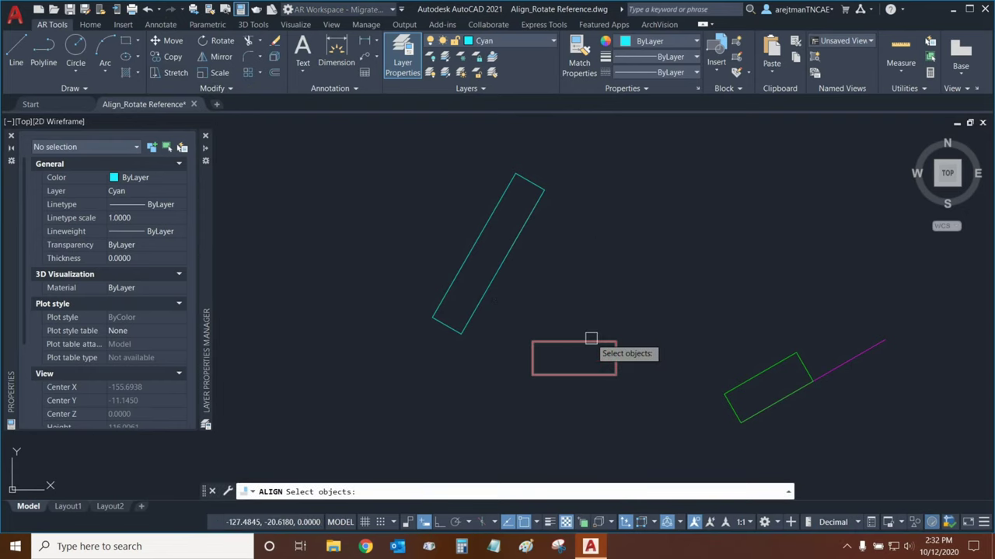
click(591, 339)
key(Return)
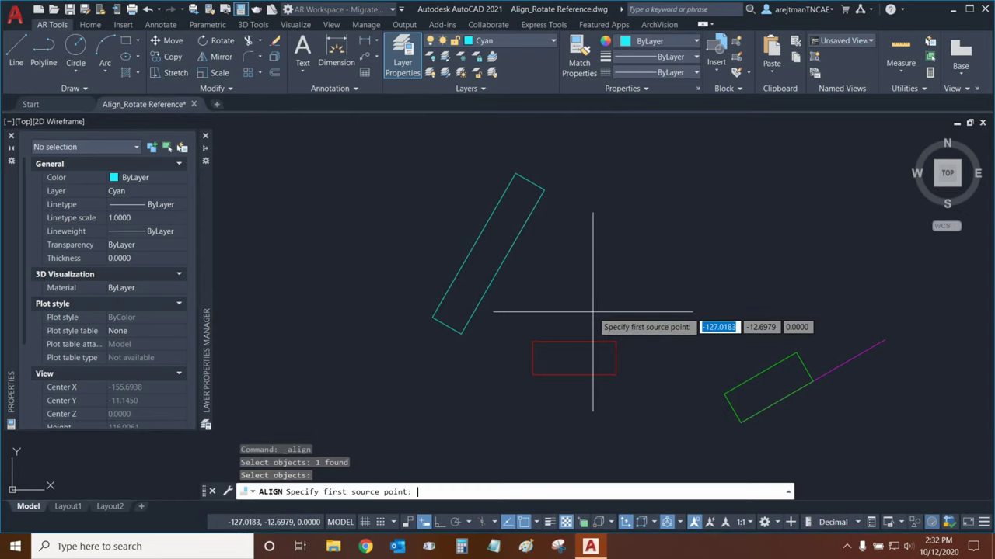
Step: Pair red's top corners with cyan's upper-right and bottom corners, scaling to fit the edge
click(616, 342)
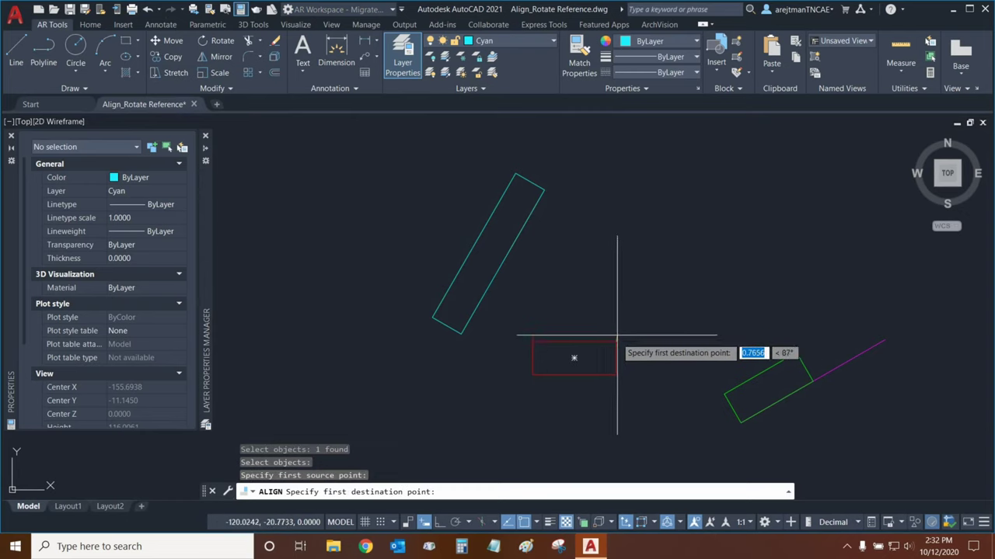
click(545, 191)
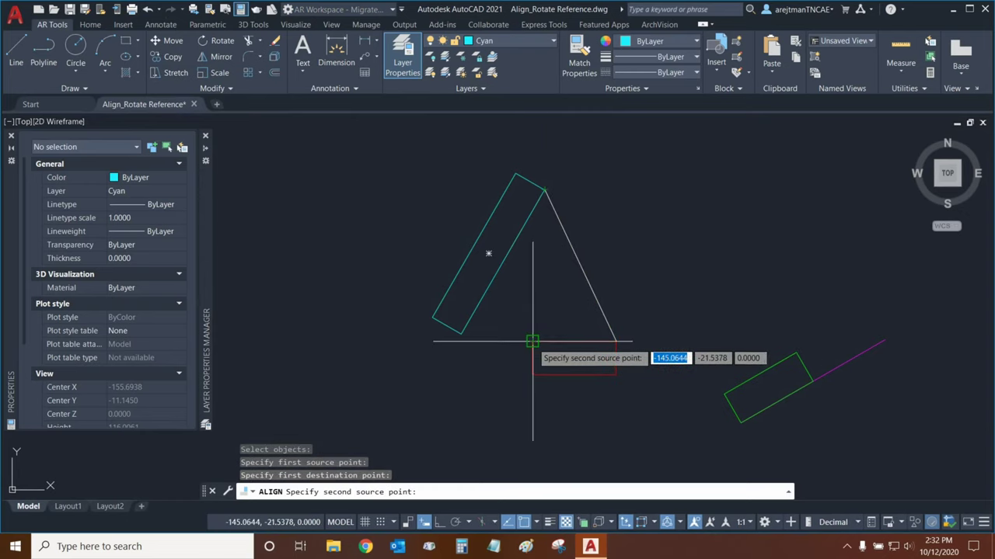
click(532, 342)
click(473, 328)
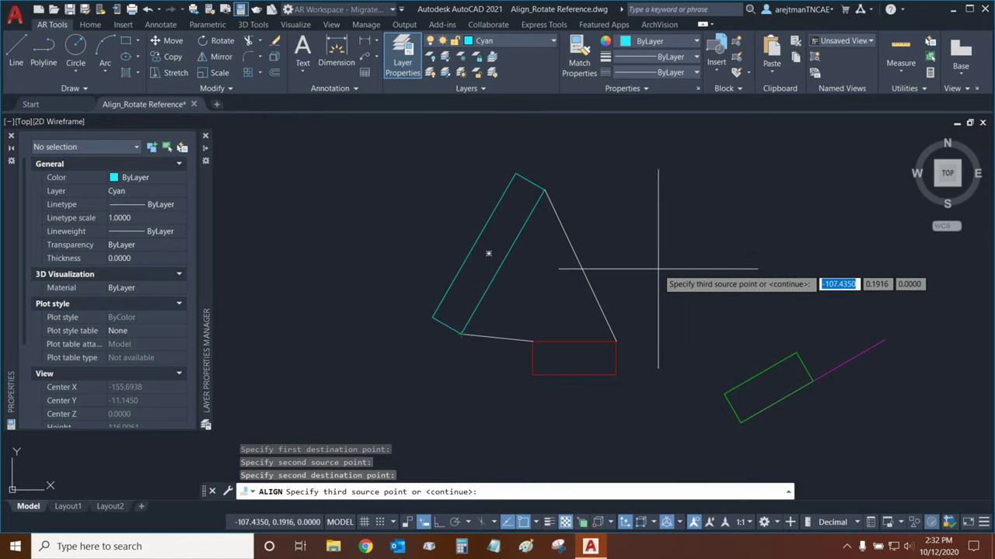
key(Return)
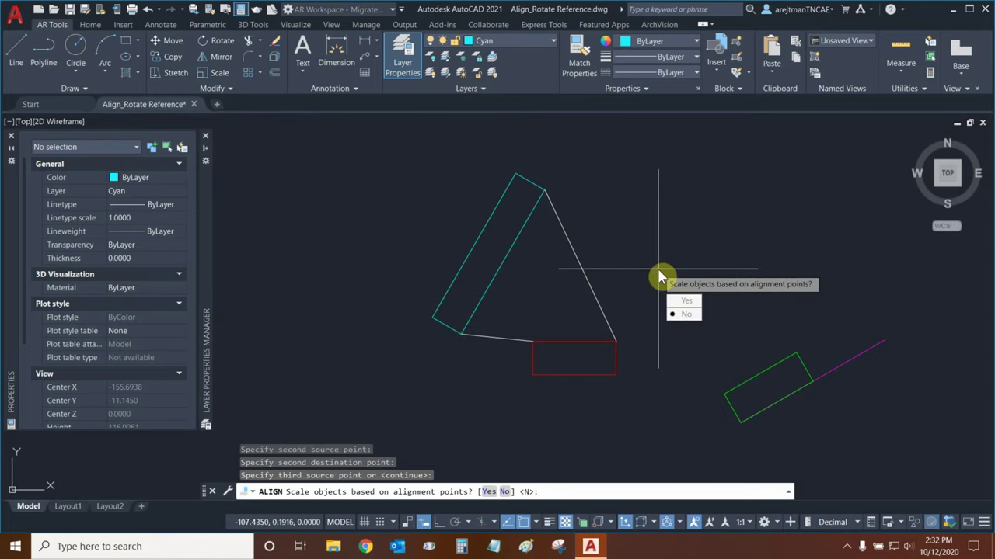
click(686, 303)
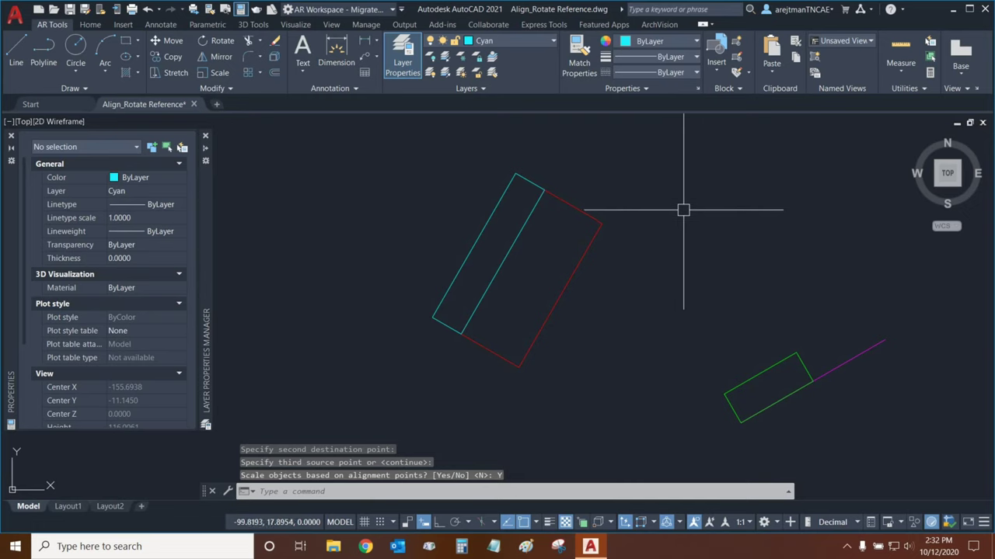